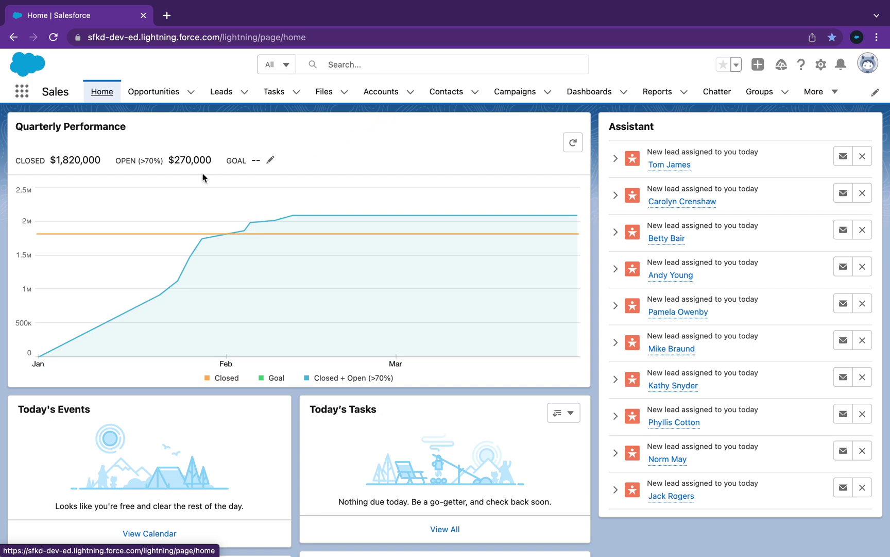
# - Switch the Accounts list to the All Accounts view (13 records) and pin it
pyautogui.click(384, 95)
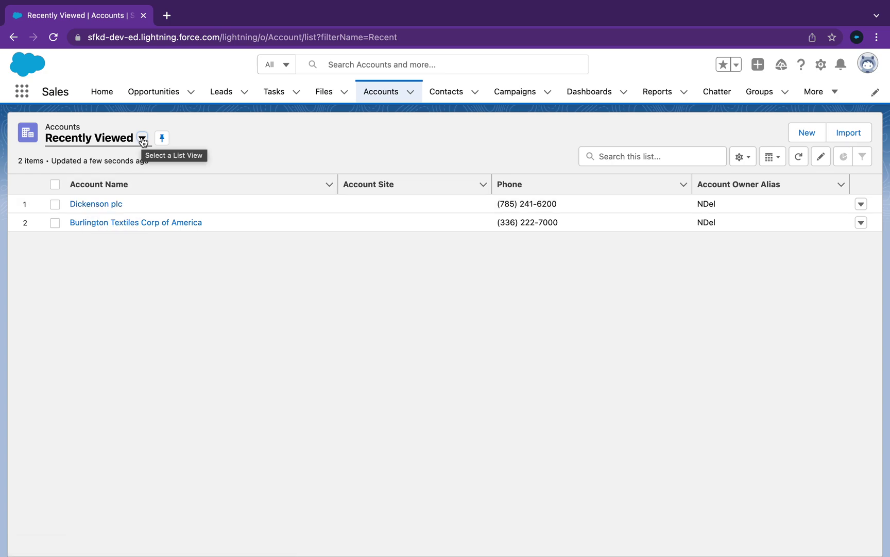
pyautogui.click(142, 139)
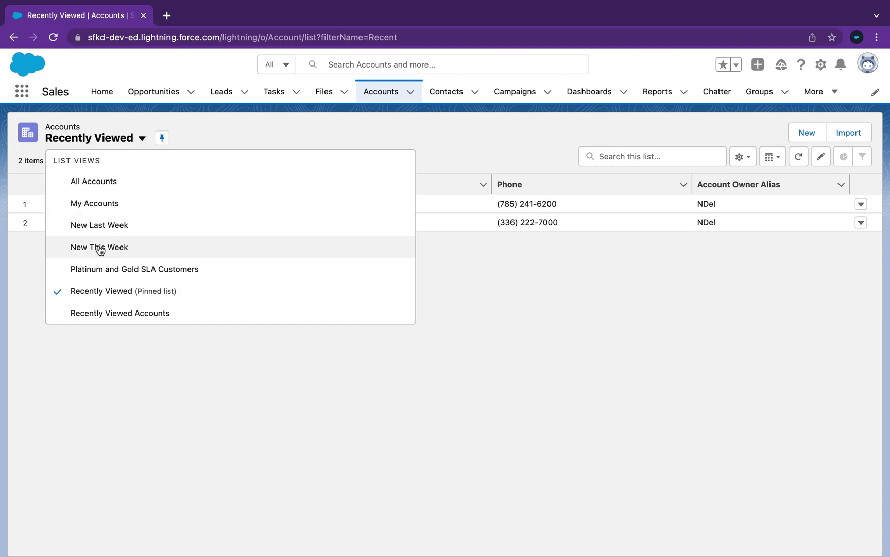
pyautogui.click(102, 185)
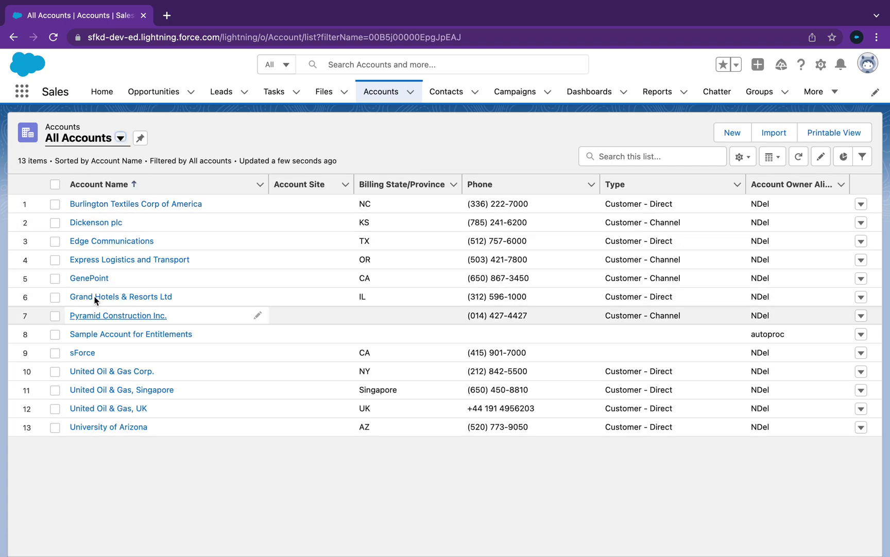
pyautogui.click(139, 138)
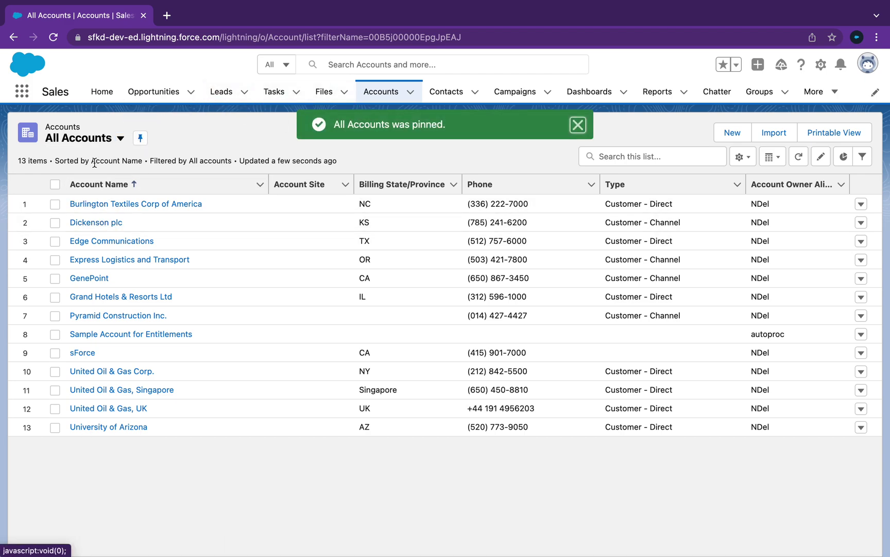
# - Open the Dickenson plc account and review its Details fields, including the empty Fruits field
pyautogui.click(90, 225)
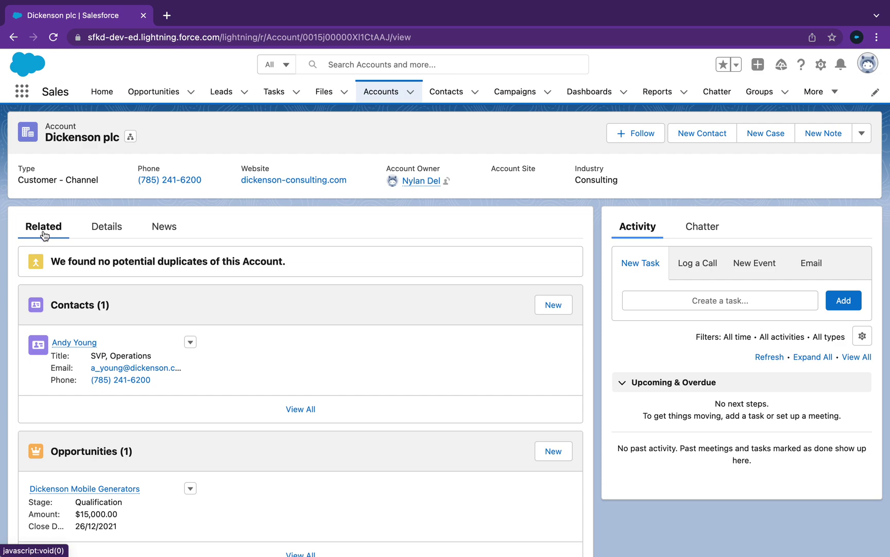
pyautogui.click(109, 233)
pyautogui.scroll(-1, 139, 304)
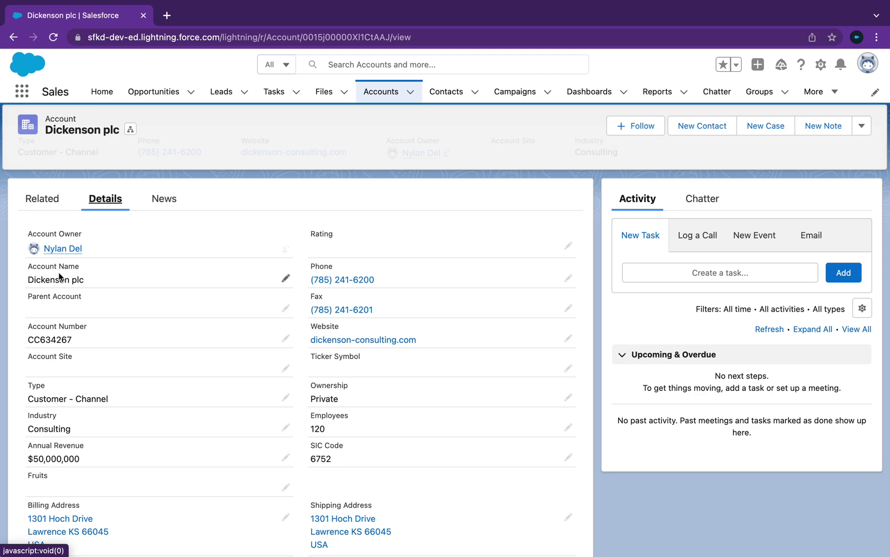
pyautogui.scroll(-5, 160, 377)
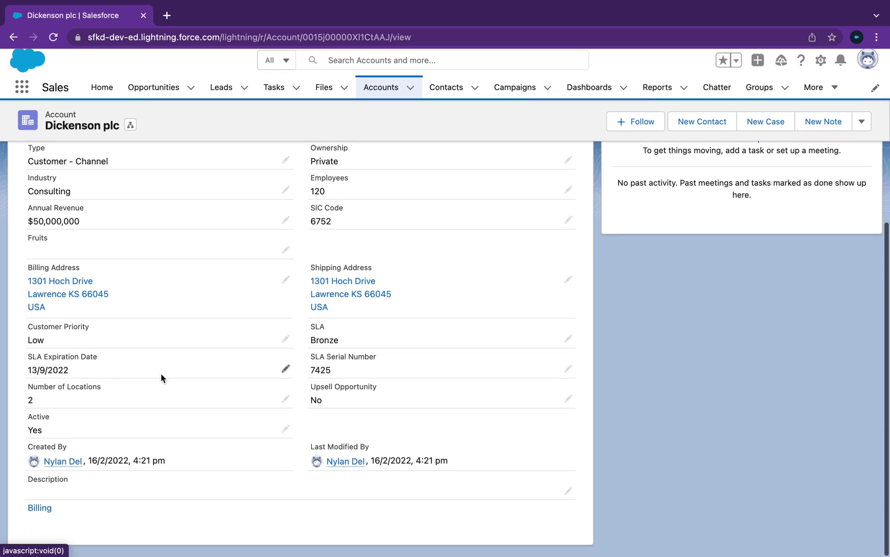
pyautogui.scroll(5, 161, 374)
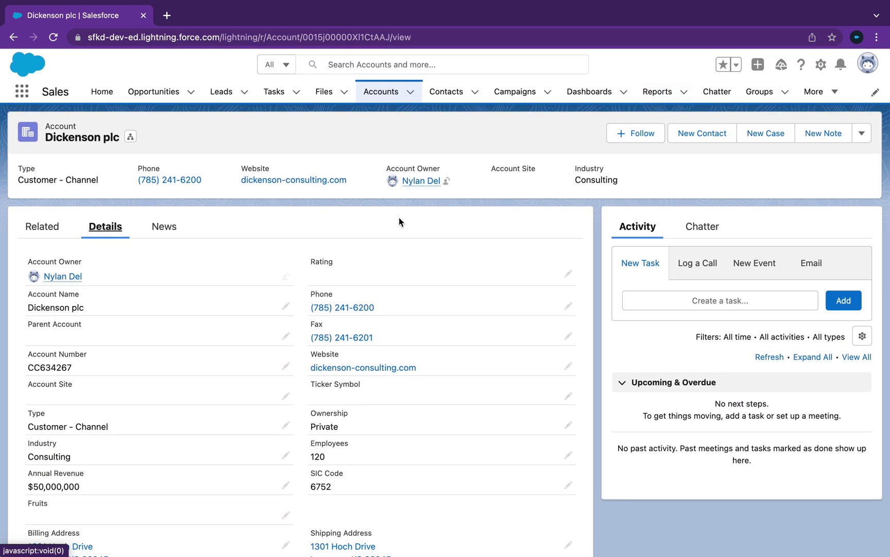
pyautogui.scroll(-5, 300, 339)
pyautogui.scroll(5, 301, 338)
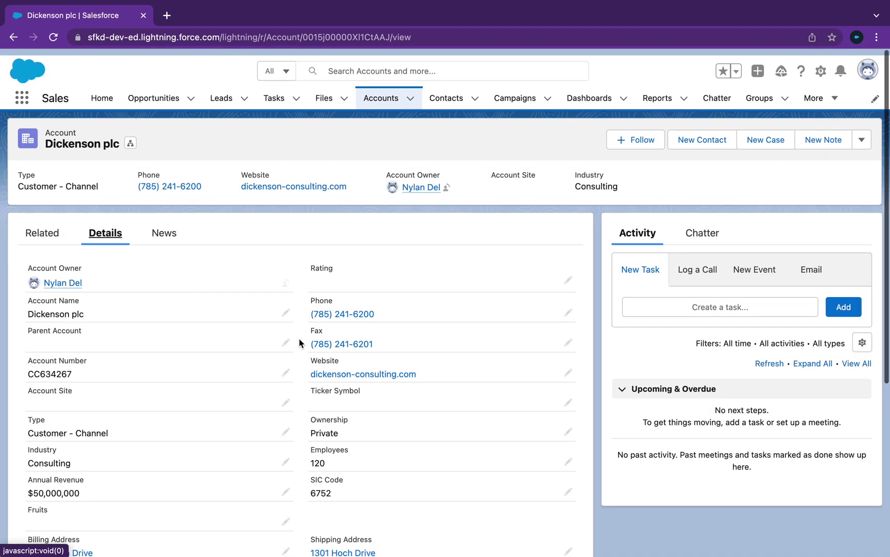
pyautogui.scroll(-1, 289, 329)
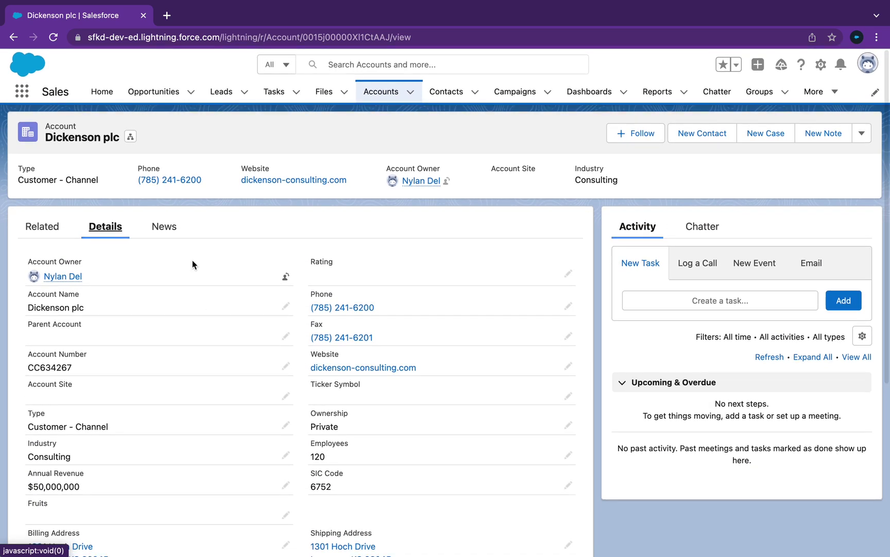
# - Open the Account object's Fields & Relationships list (40 fields) in Setup via Edit Object
pyautogui.click(821, 65)
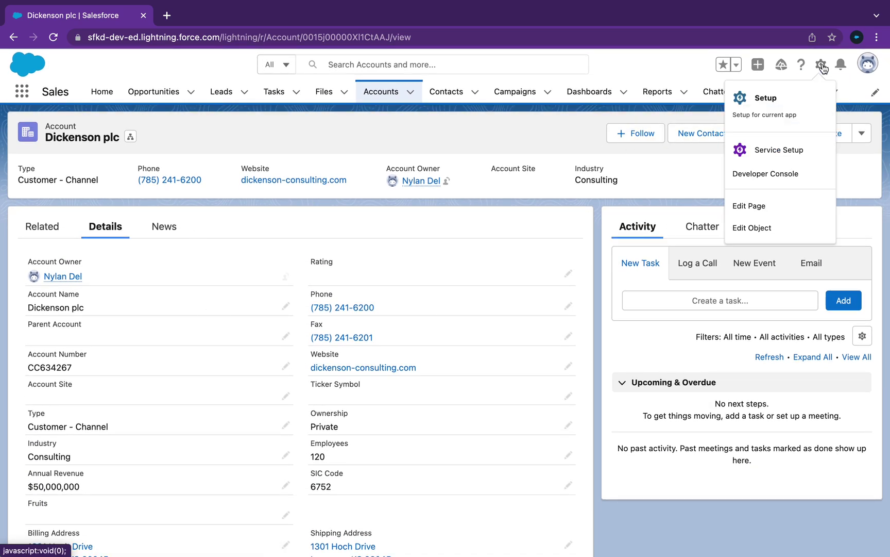
pyautogui.click(766, 230)
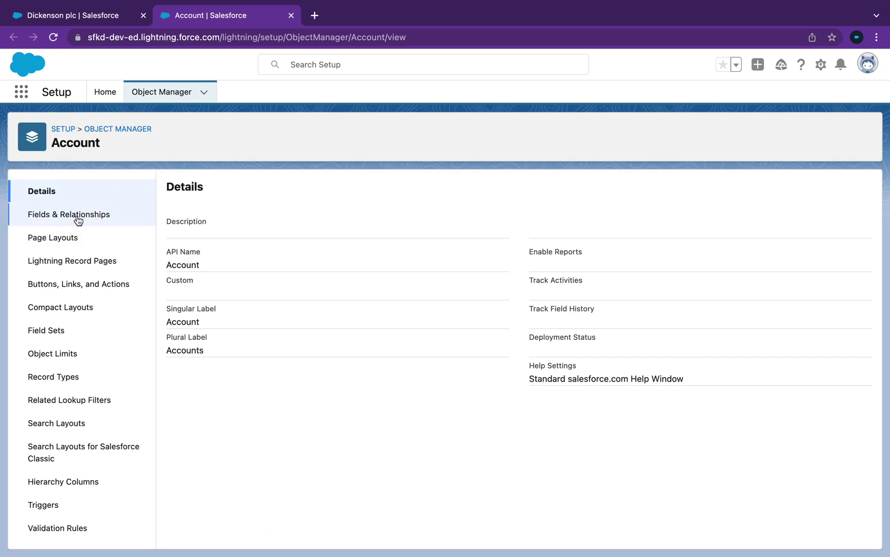
pyautogui.click(78, 216)
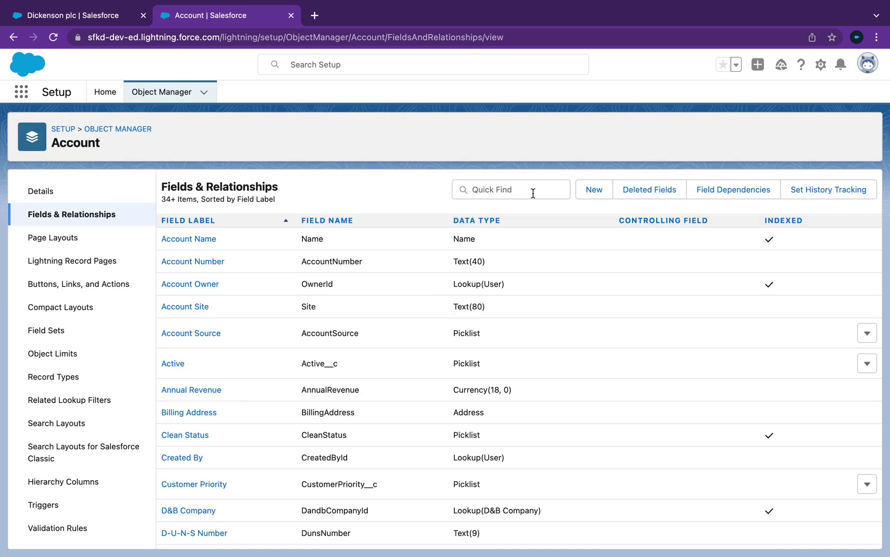
pyautogui.scroll(-5, 361, 392)
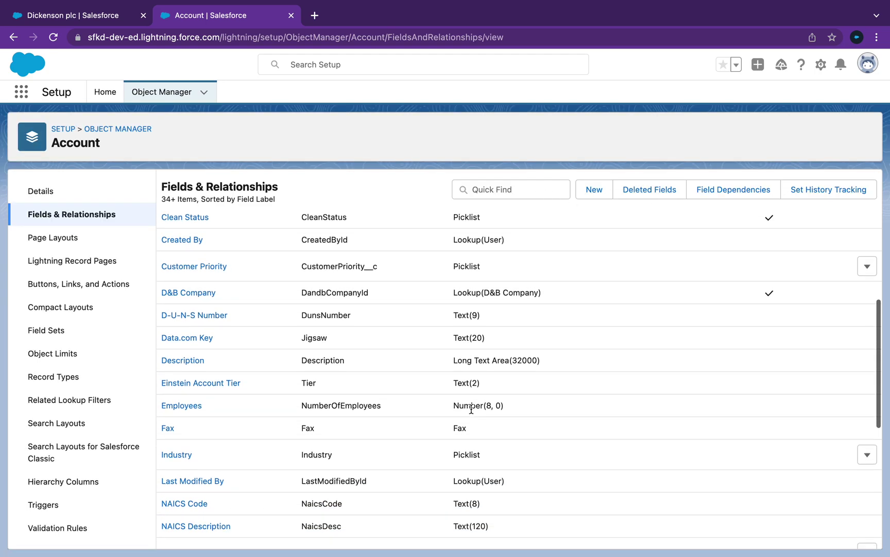
pyautogui.scroll(-3, 204, 463)
pyautogui.scroll(-3, 205, 464)
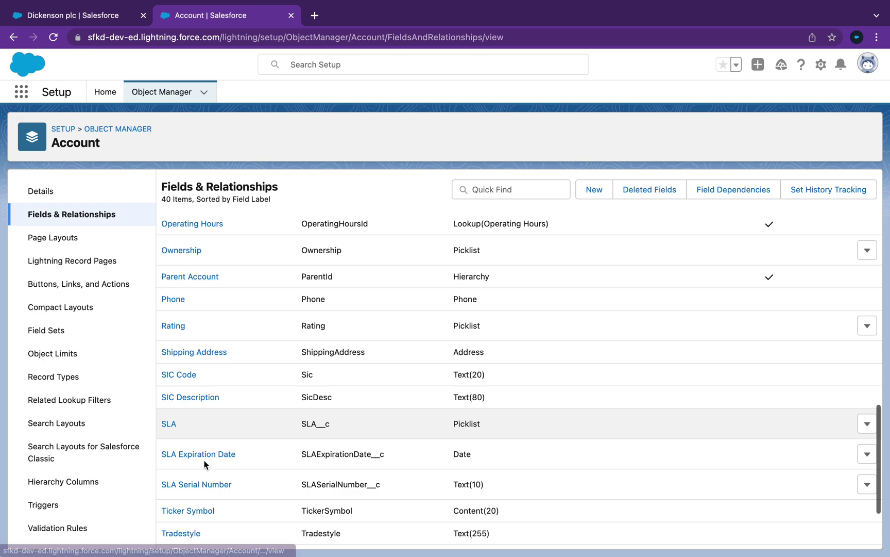
pyautogui.scroll(15, 204, 464)
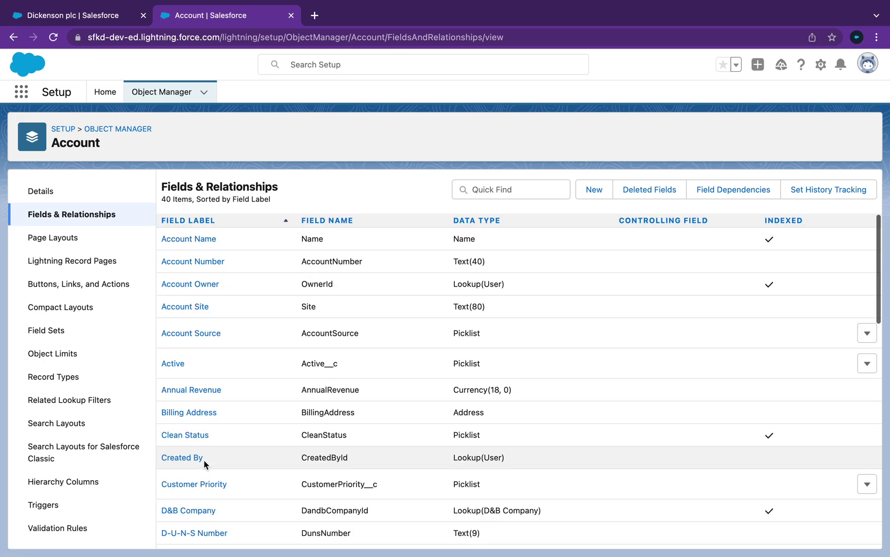
# - Start a new custom Account field and choose Picklist as its data type
pyautogui.click(594, 190)
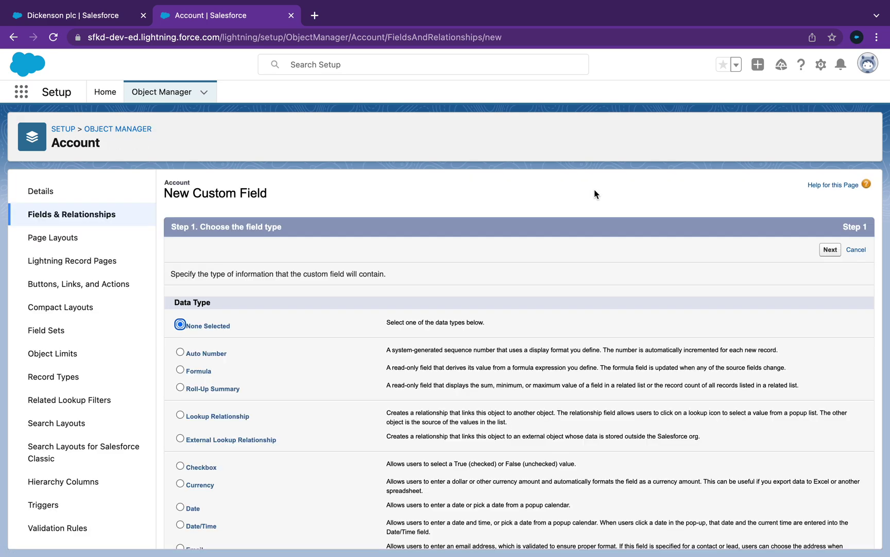
pyautogui.scroll(-1, 382, 366)
pyautogui.scroll(1, 250, 303)
pyautogui.scroll(-2, 280, 494)
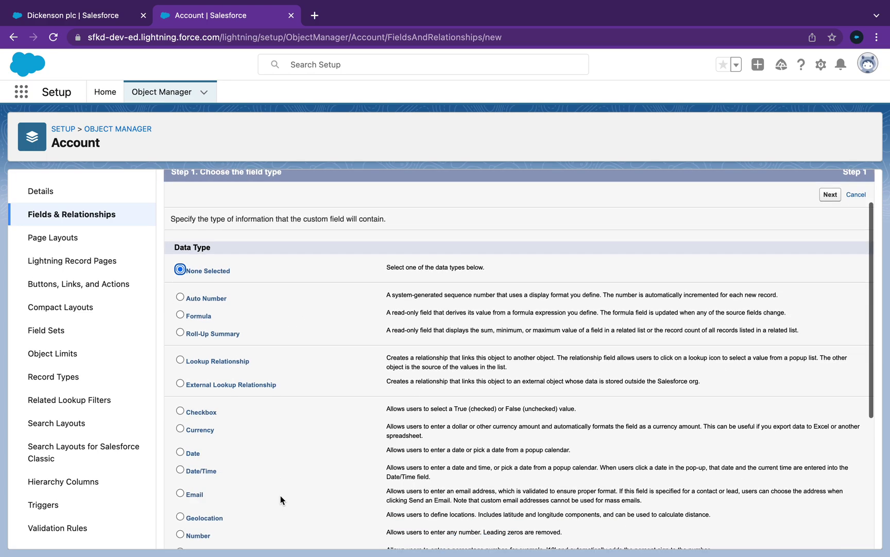
pyautogui.scroll(-3, 281, 494)
pyautogui.scroll(-4, 280, 495)
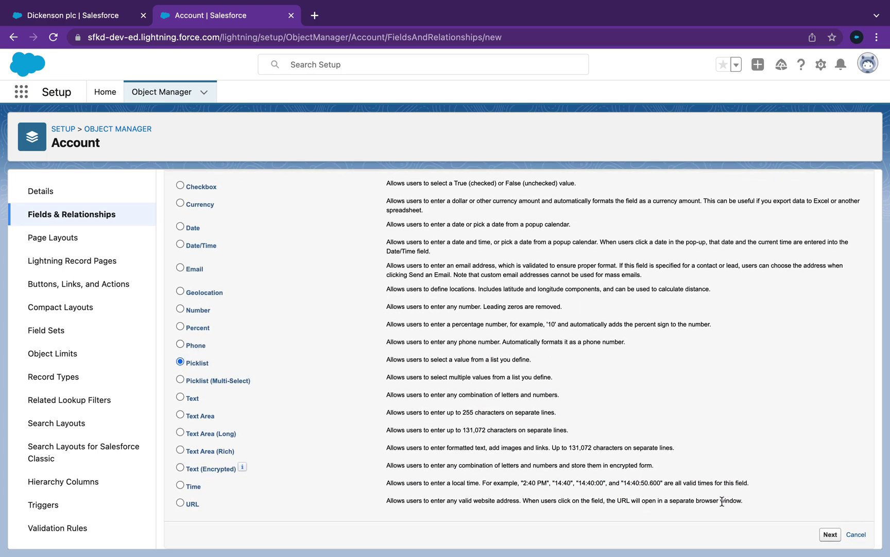
# - Give the new picklist field the label and name Fruits
pyautogui.click(830, 538)
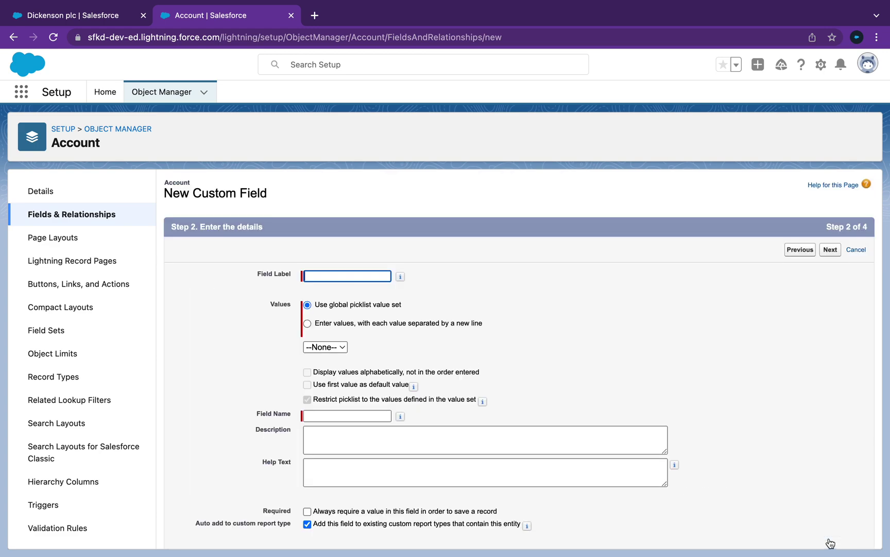
pyautogui.click(343, 274)
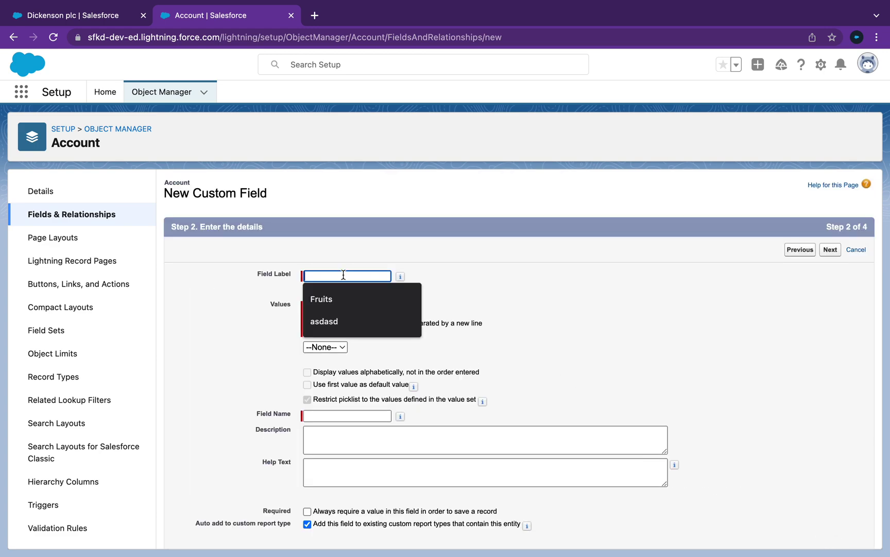
pyautogui.click(338, 291)
pyautogui.click(575, 356)
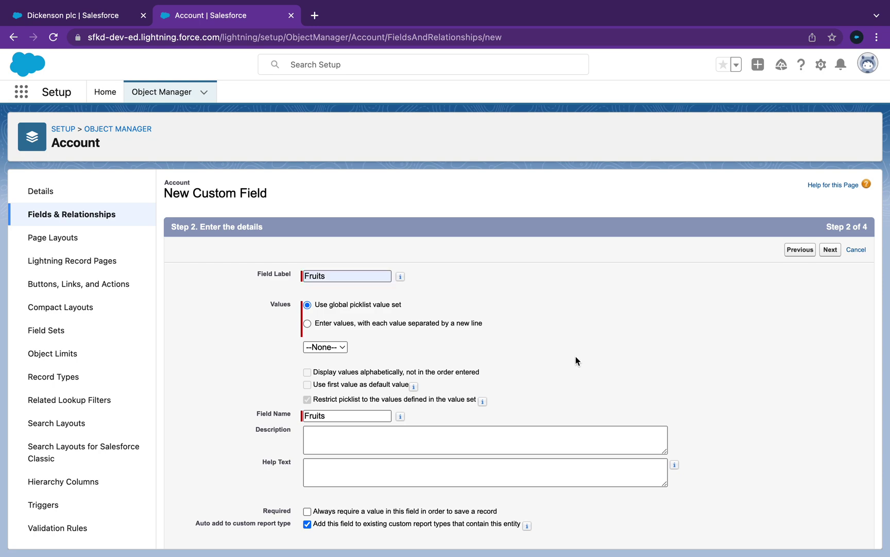
pyautogui.scroll(-1, 568, 357)
# - Enter the picklist's own values: Orange, Pear, Apple and Banana, one per line
pyautogui.click(307, 323)
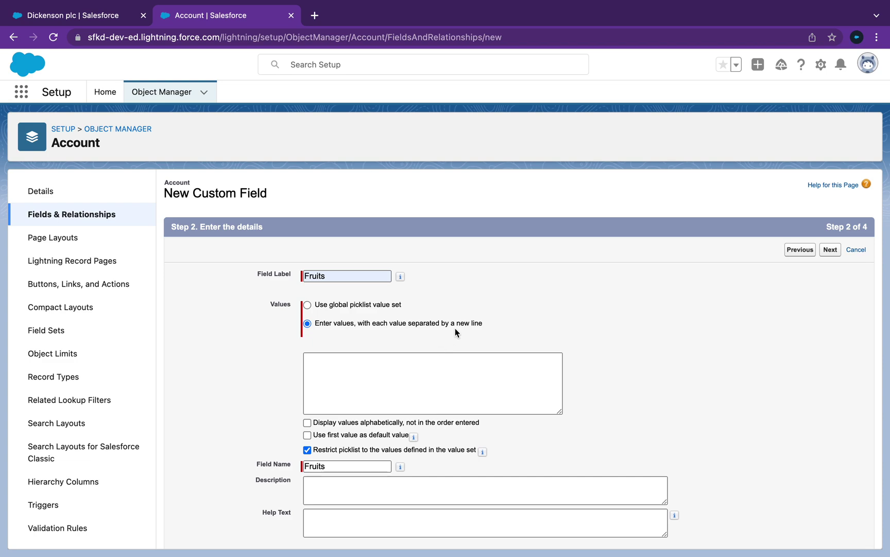
pyautogui.click(473, 357)
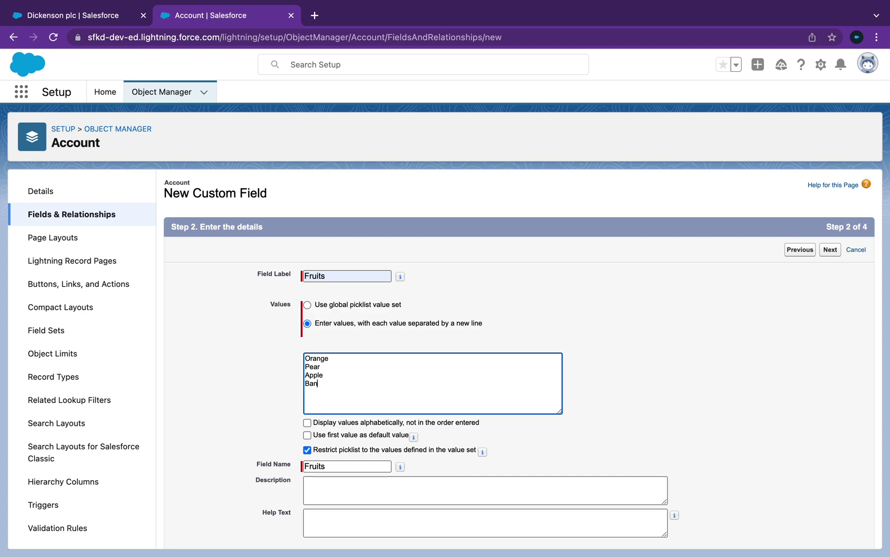
pyautogui.scroll(-5, 471, 358)
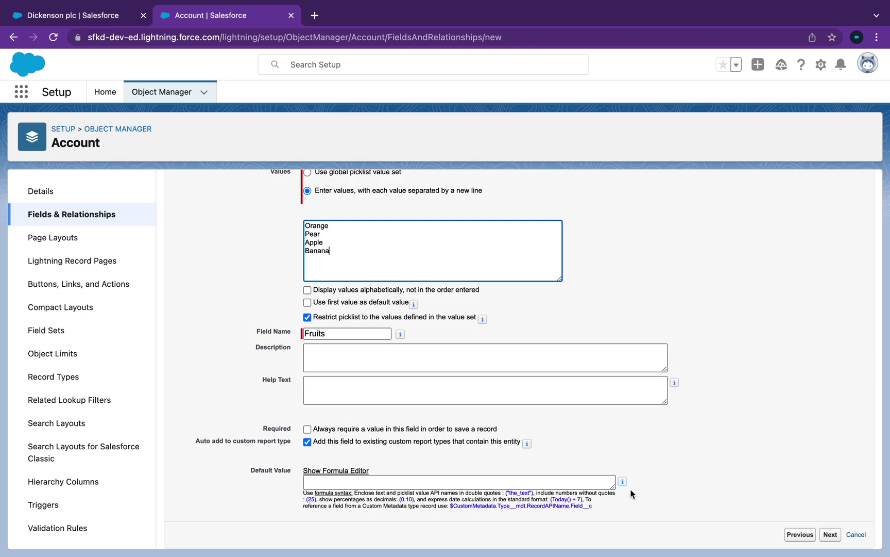
# - Make the Fruits field visible to all profiles on the field-level security step
pyautogui.click(831, 536)
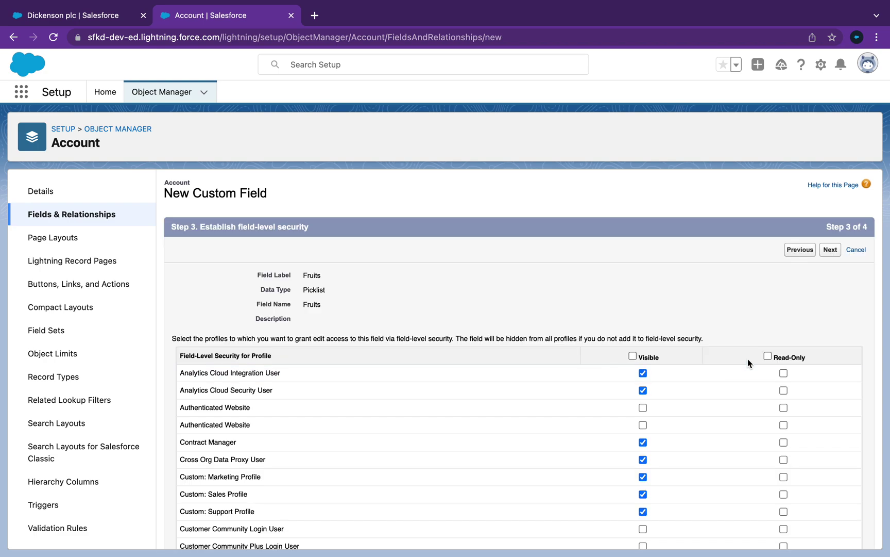
pyautogui.scroll(-1, 413, 378)
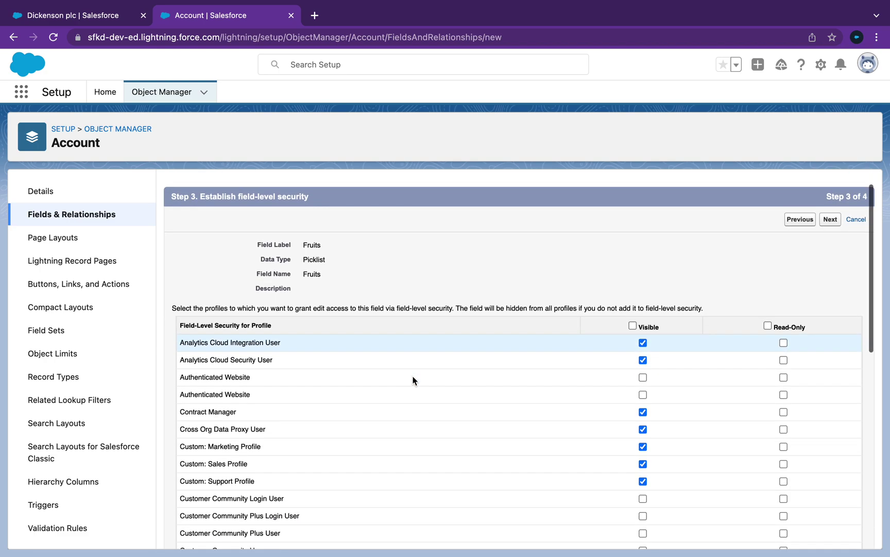
pyautogui.scroll(-3, 291, 323)
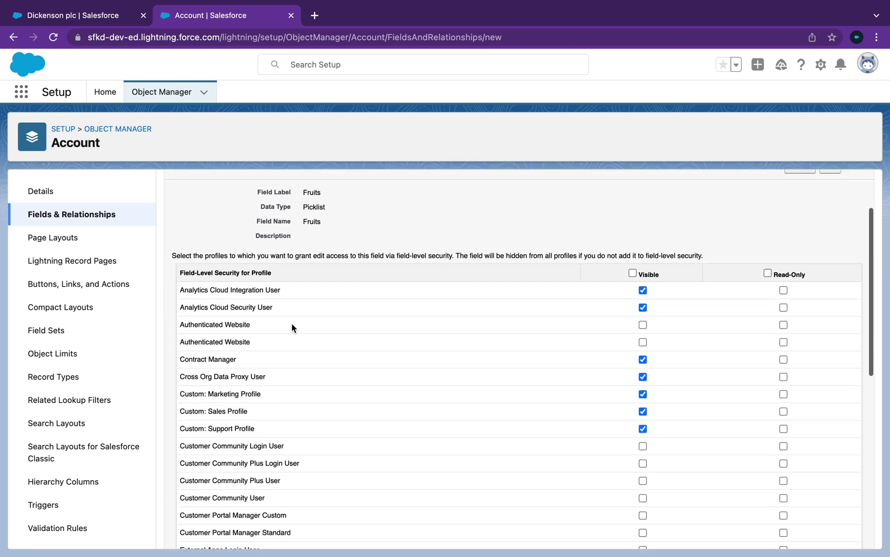
pyautogui.scroll(-10, 291, 324)
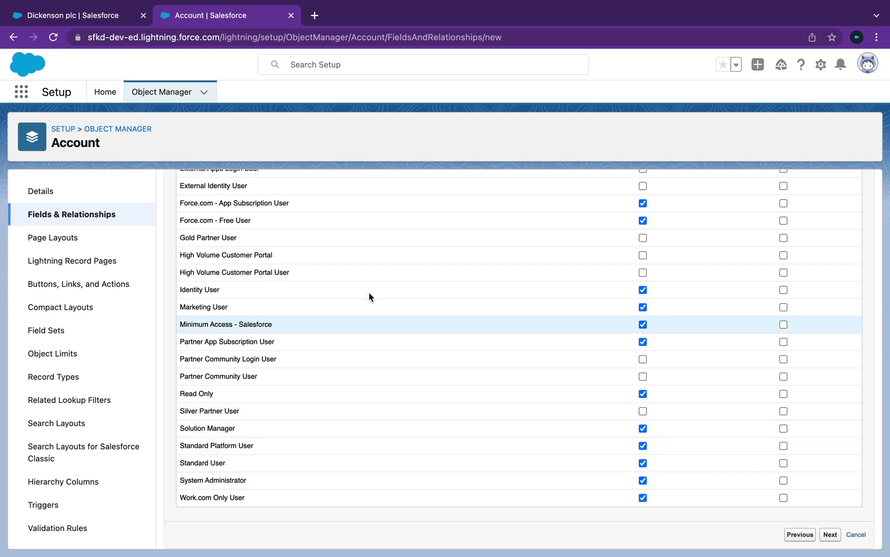
pyautogui.moveTo(180, 480); pyautogui.dragTo(264, 479)
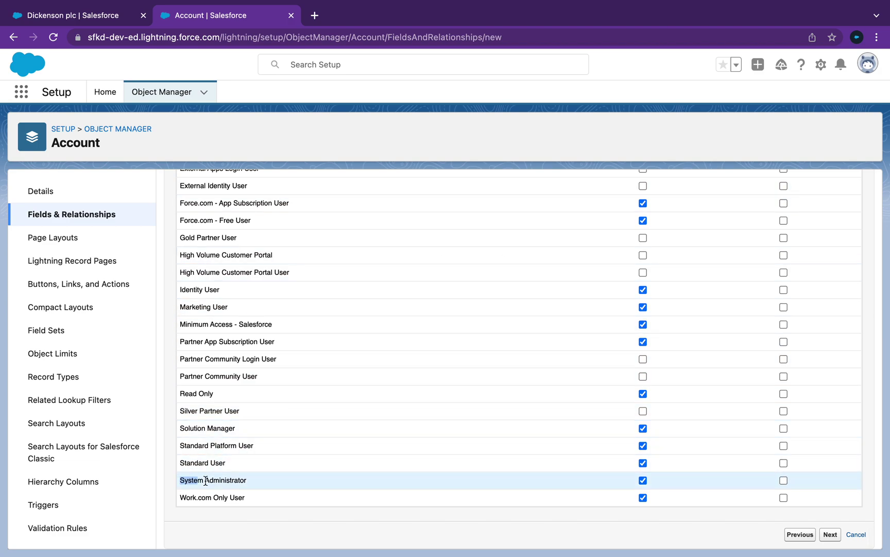
pyautogui.scroll(1, 377, 416)
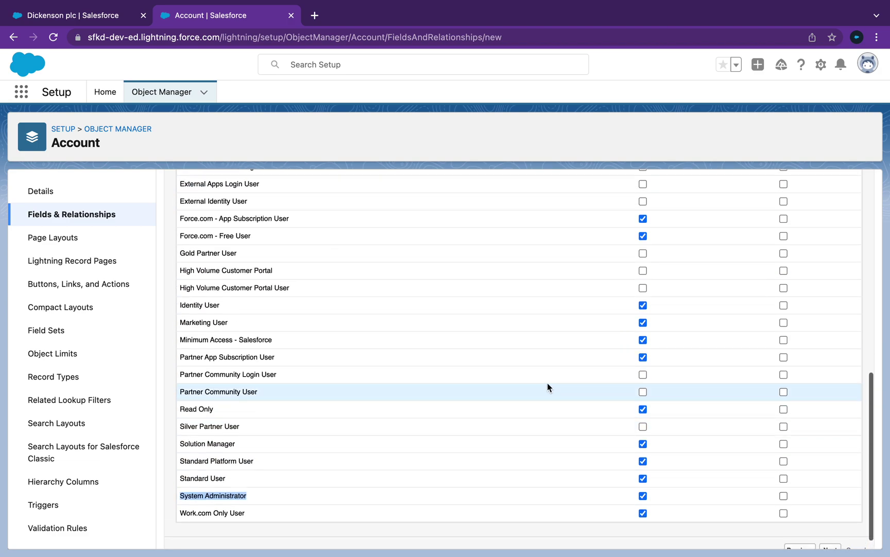
pyautogui.scroll(15, 548, 382)
pyautogui.click(632, 356)
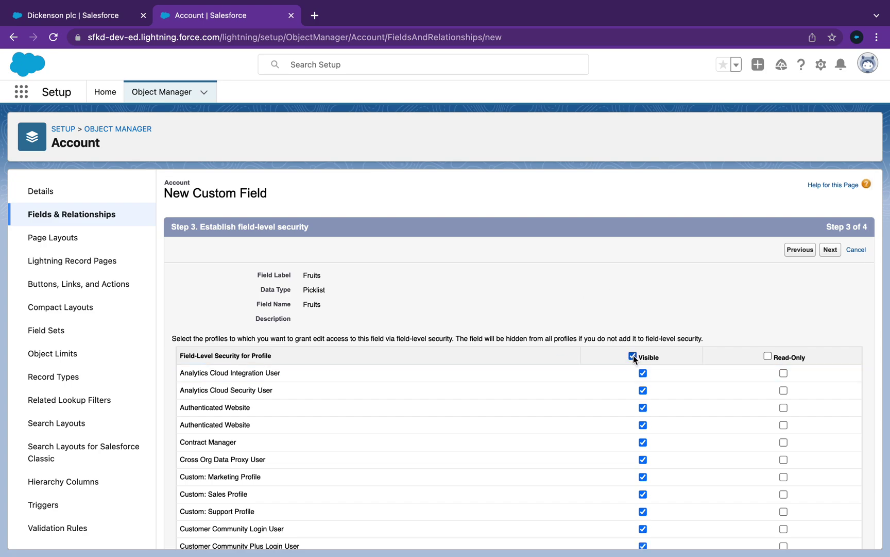
pyautogui.scroll(-2, 633, 355)
pyautogui.scroll(-13, 567, 257)
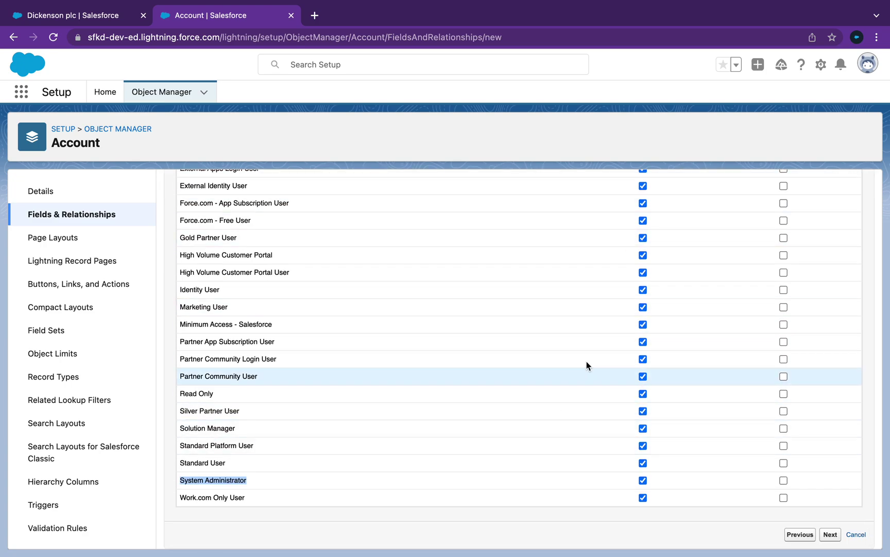
pyautogui.scroll(2, 563, 376)
pyautogui.scroll(4, 562, 372)
pyautogui.scroll(-10, 563, 372)
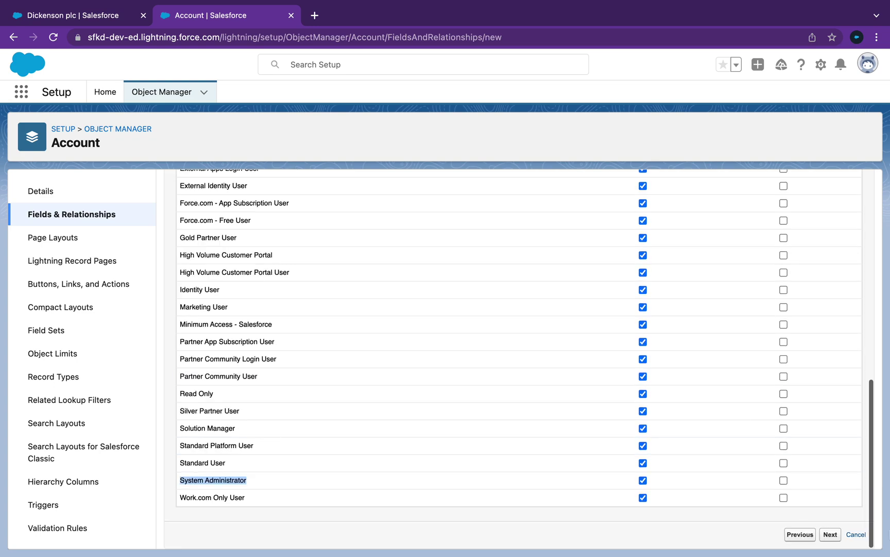
# - Keep all four Account page layouts, save, and find Fruits__c in the fields list
pyautogui.click(830, 534)
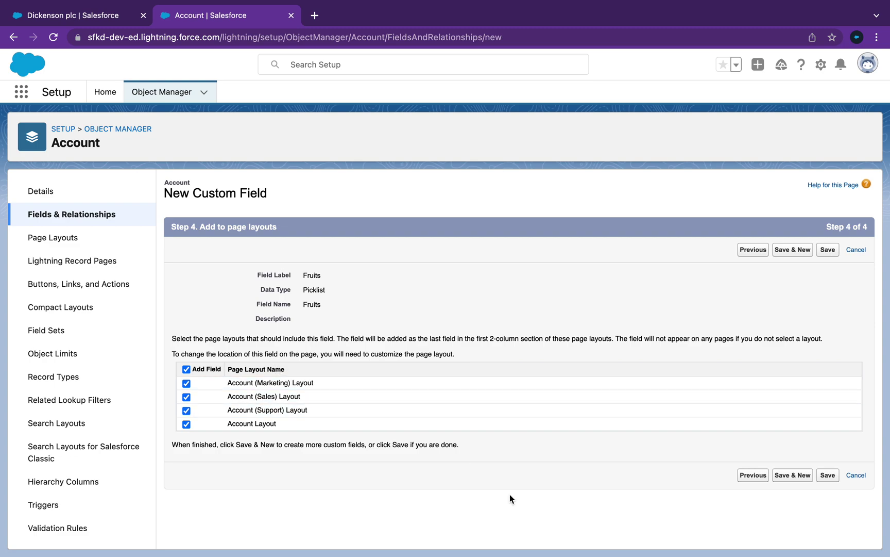
pyautogui.click(829, 475)
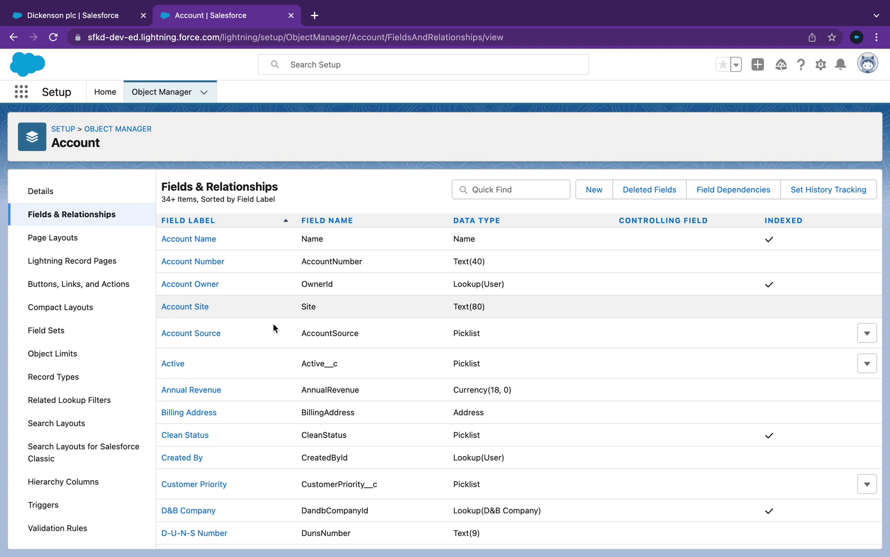
pyautogui.scroll(-5, 263, 362)
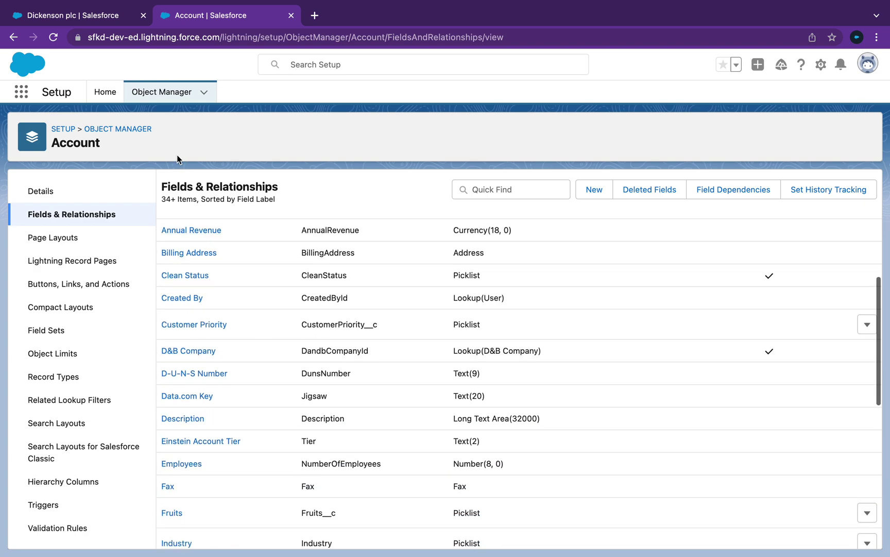
# - Reload the Dickenson plc tab, then start a New Account from the Accounts list
pyautogui.click(81, 17)
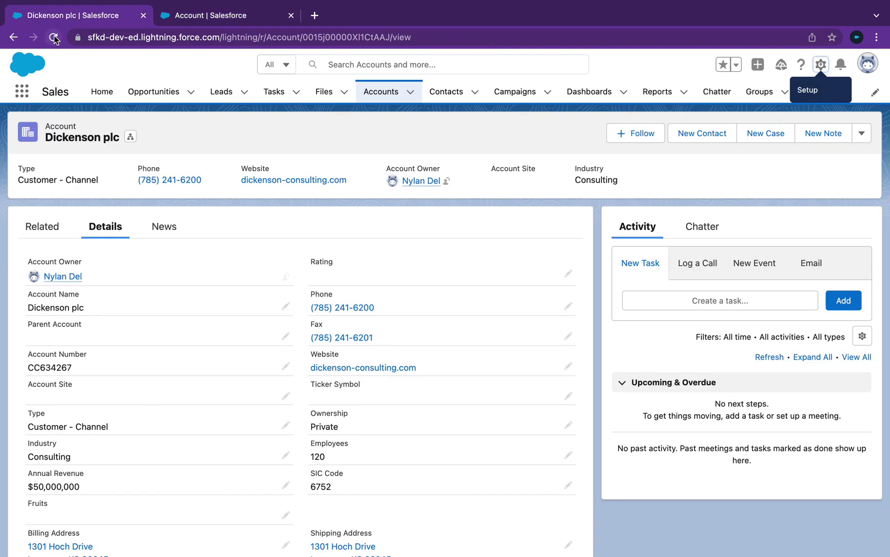
pyautogui.click(54, 38)
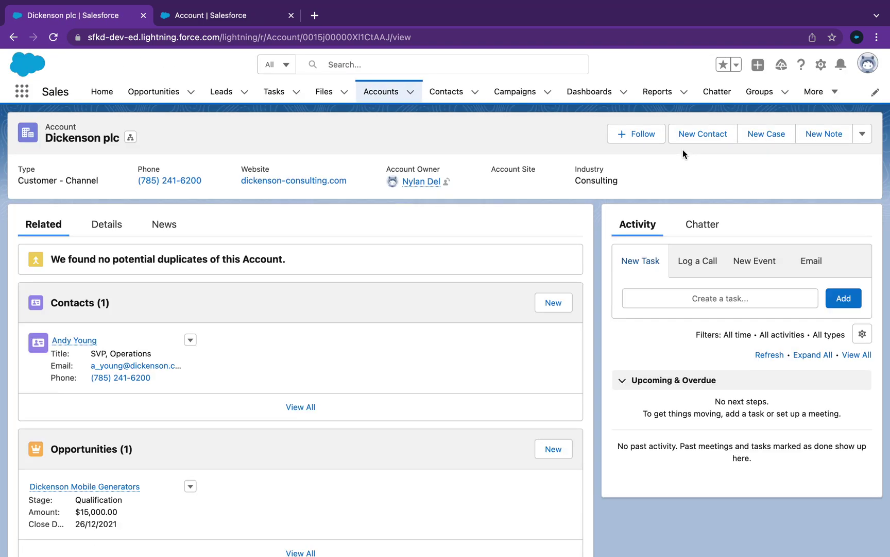
pyautogui.click(384, 94)
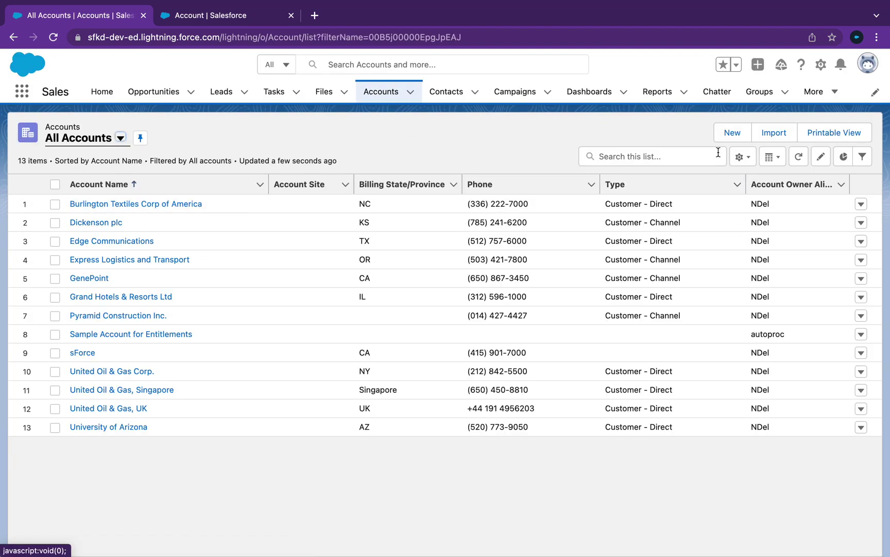
pyautogui.click(731, 136)
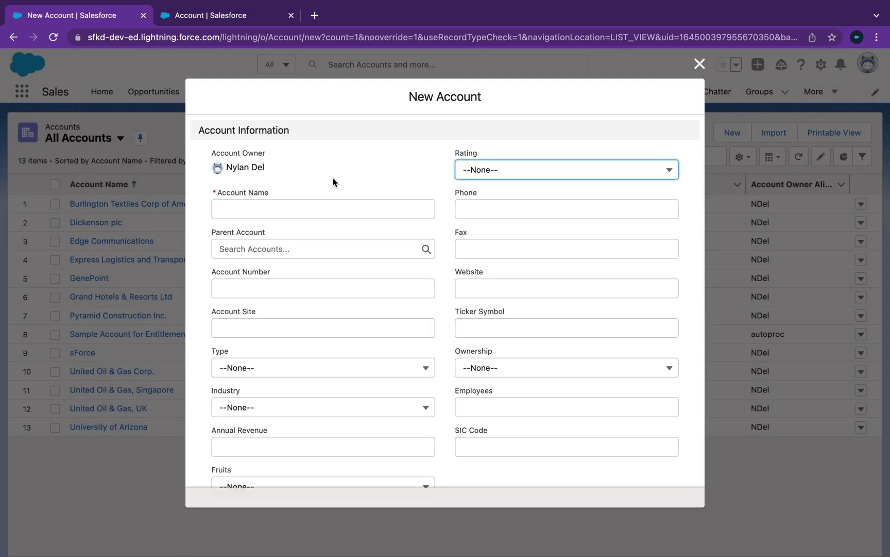
# - Enter account name Test101 and set the Rating to Hot
pyautogui.click(303, 206)
pyautogui.write('Test101')
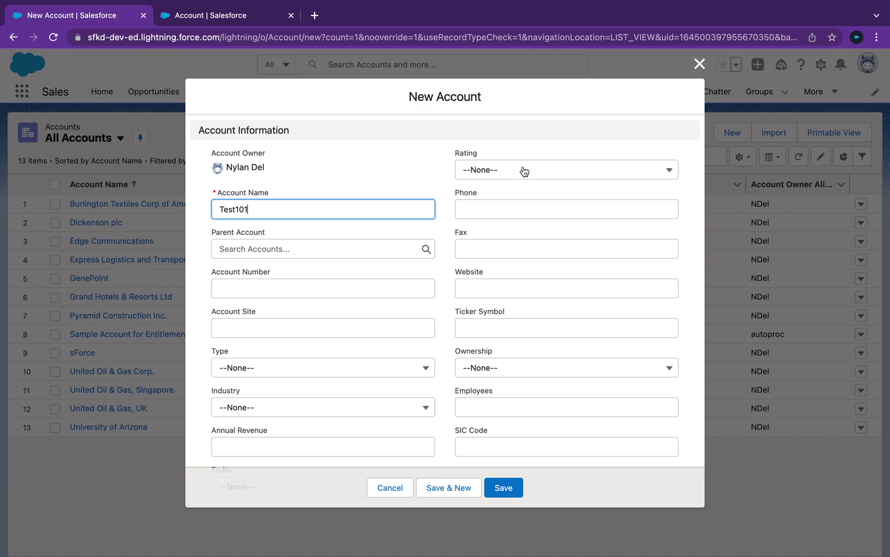
pyautogui.click(524, 170)
pyautogui.click(523, 221)
pyautogui.scroll(-3, 416, 360)
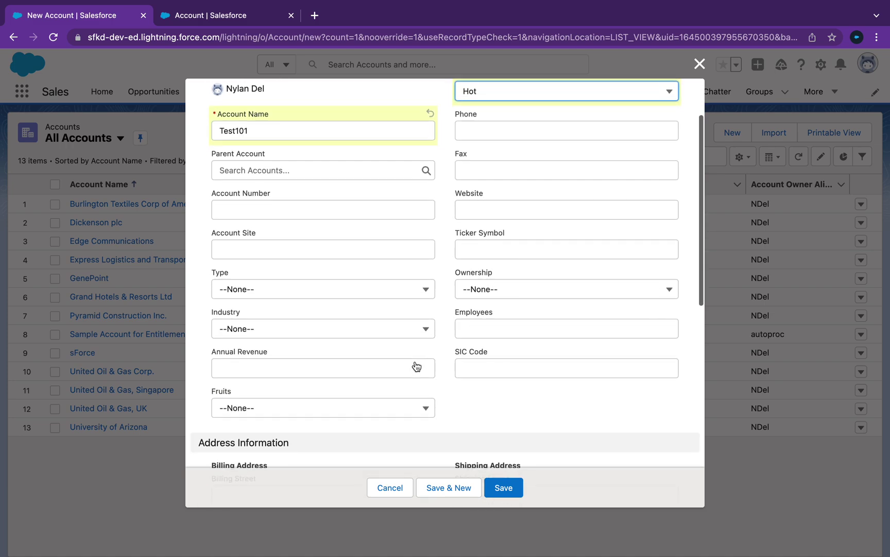
# - Enter account number 123456789 and scroll to the Fruits picklist
pyautogui.click(339, 188)
pyautogui.write('123456789')
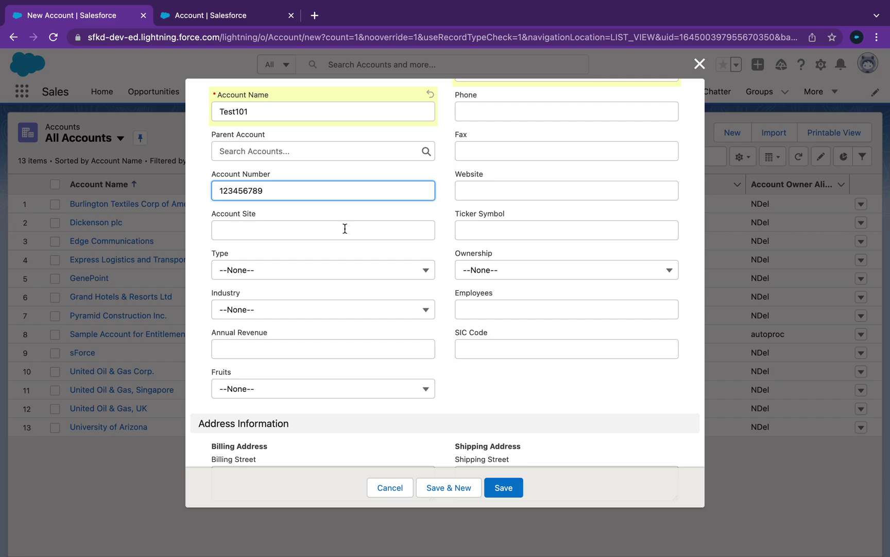
pyautogui.scroll(-1, 338, 269)
pyautogui.scroll(-1, 338, 269)
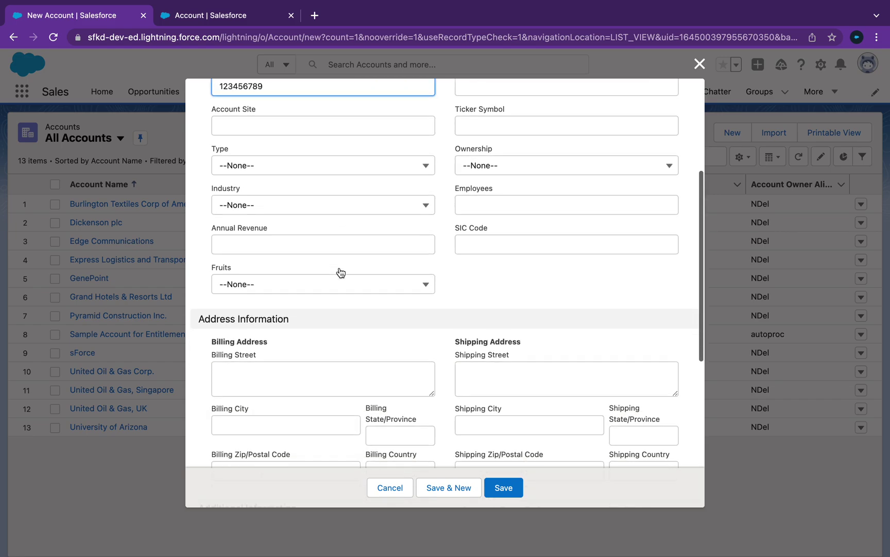
pyautogui.scroll(-4, 338, 269)
pyautogui.scroll(-2, 339, 267)
pyautogui.scroll(6, 339, 270)
pyautogui.scroll(2, 339, 270)
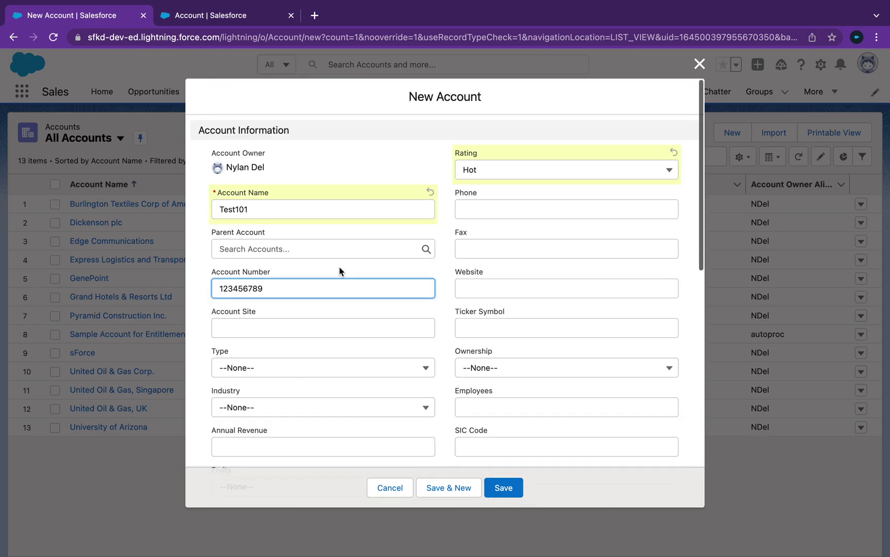
pyautogui.scroll(-8, 338, 267)
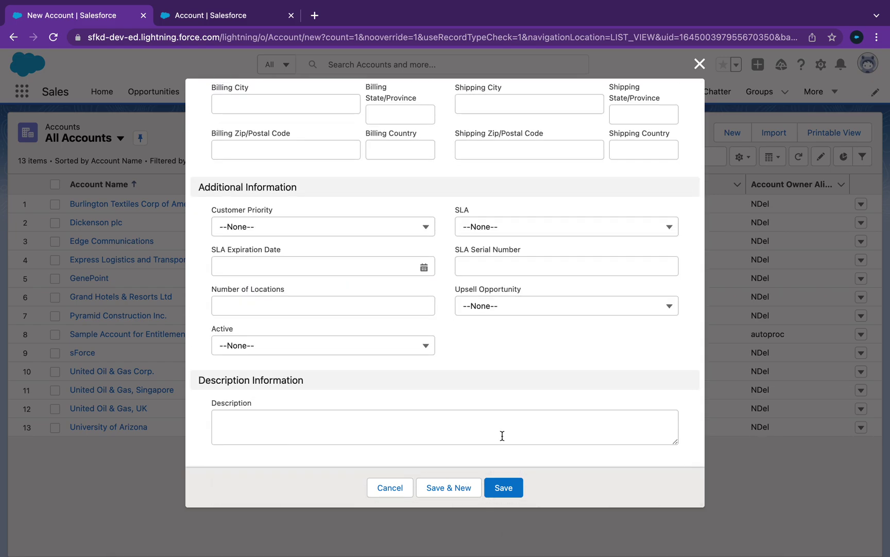
pyautogui.scroll(4, 493, 318)
pyautogui.scroll(3, 491, 314)
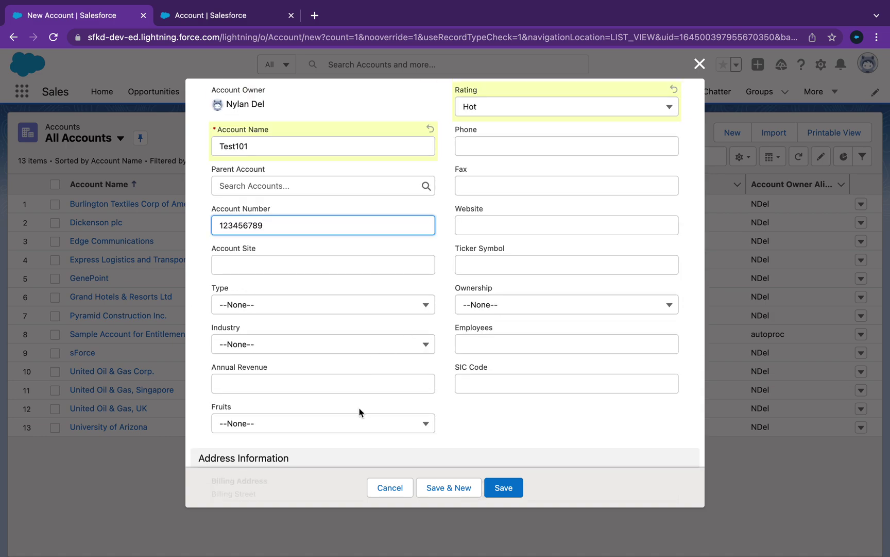
pyautogui.click(371, 424)
# - Set Fruits to Banana and save the Test101 account
pyautogui.scroll(-2, 368, 423)
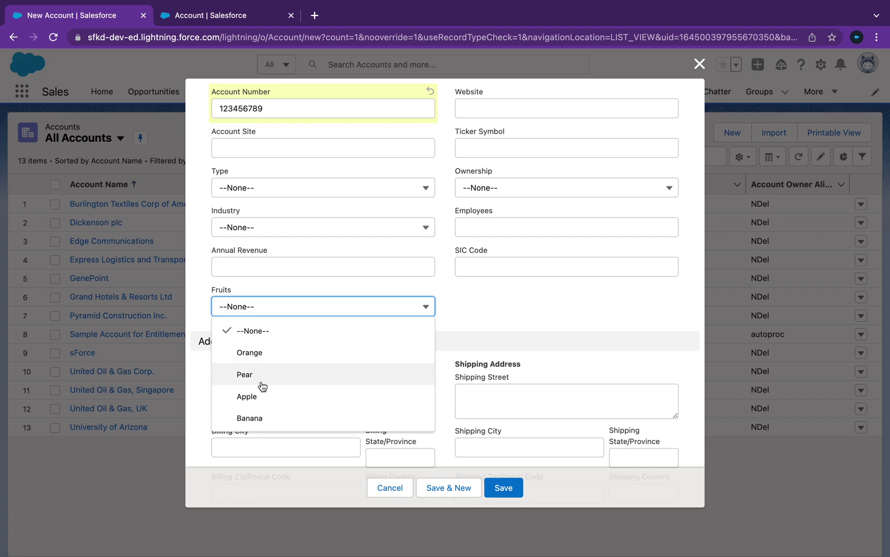
pyautogui.click(261, 410)
pyautogui.scroll(-2, 260, 410)
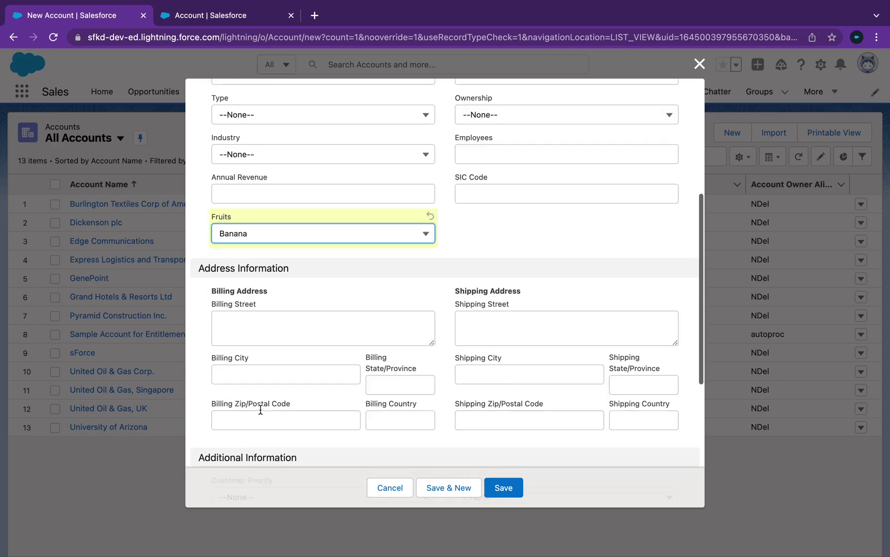
pyautogui.scroll(-5, 261, 409)
pyautogui.click(504, 487)
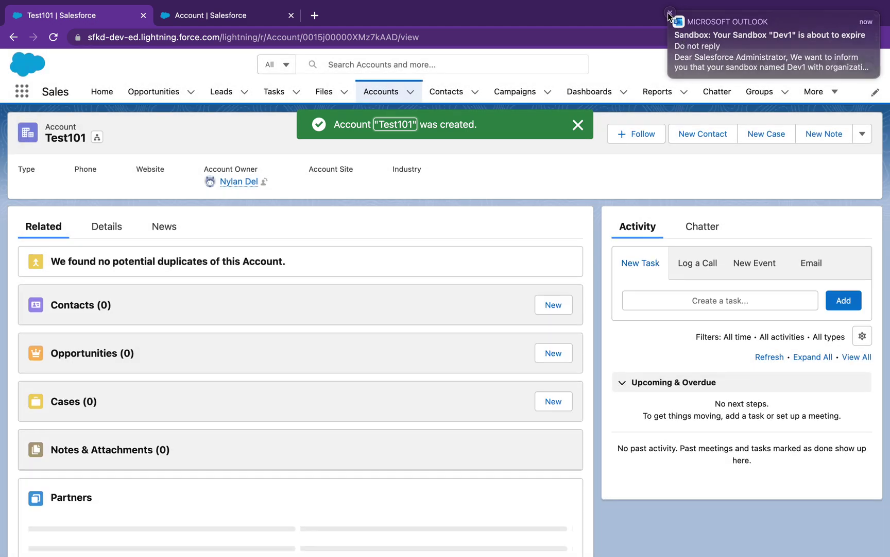
# - Reopen Test101 from the Accounts list and check its details show Fruits as Banana
pyautogui.click(669, 12)
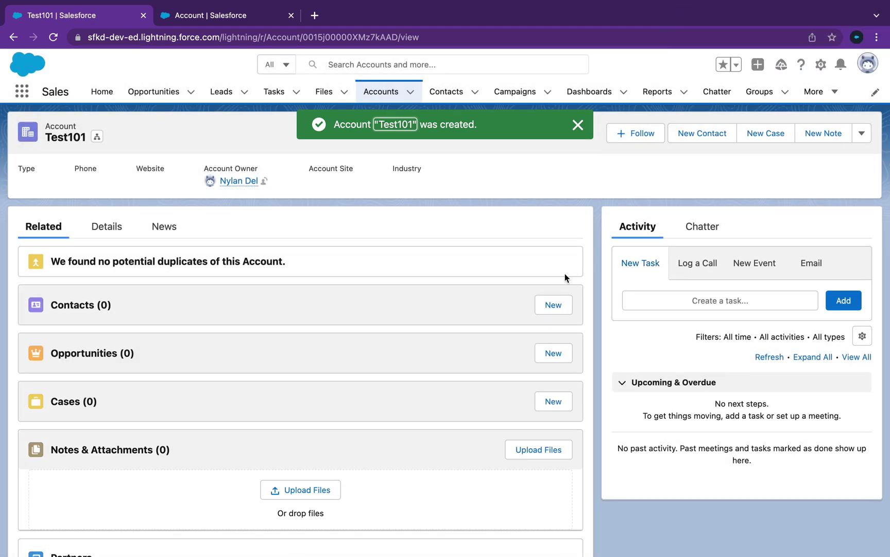
pyautogui.click(578, 126)
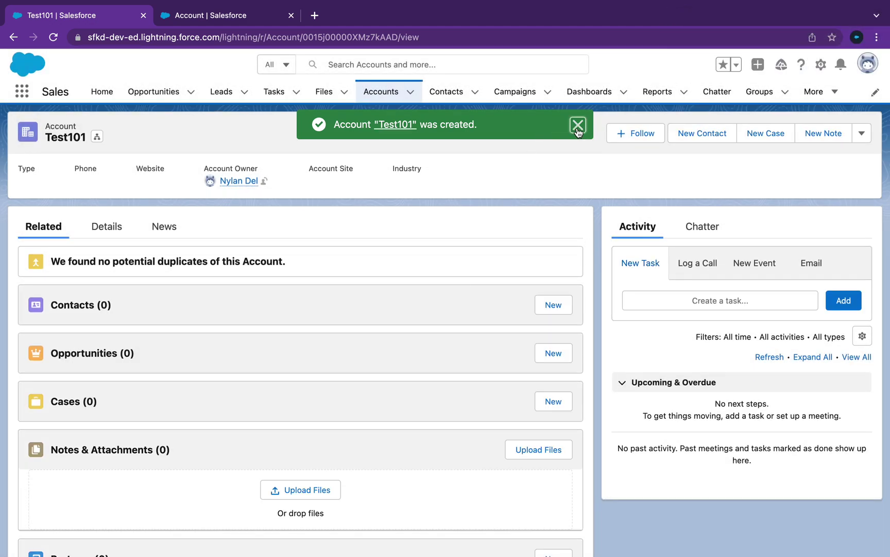
pyautogui.click(390, 98)
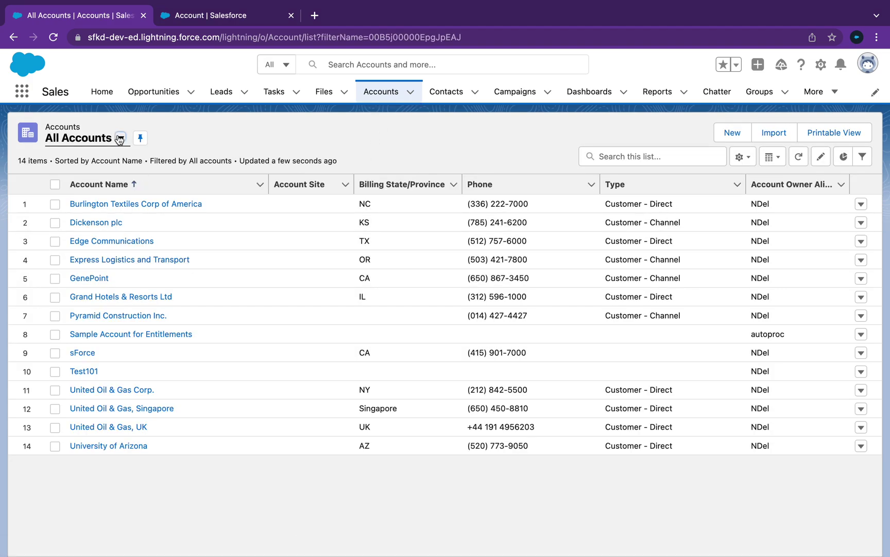
pyautogui.click(85, 371)
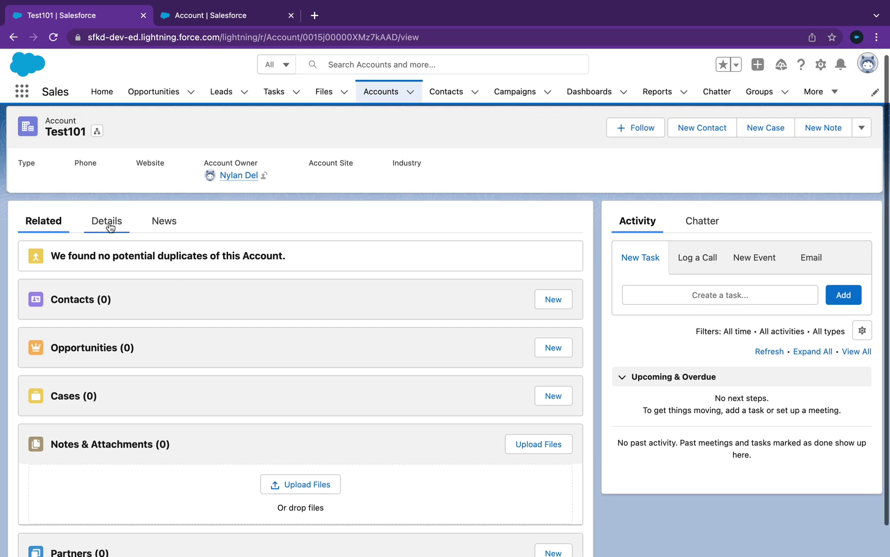
pyautogui.click(109, 227)
pyautogui.scroll(-3, 277, 388)
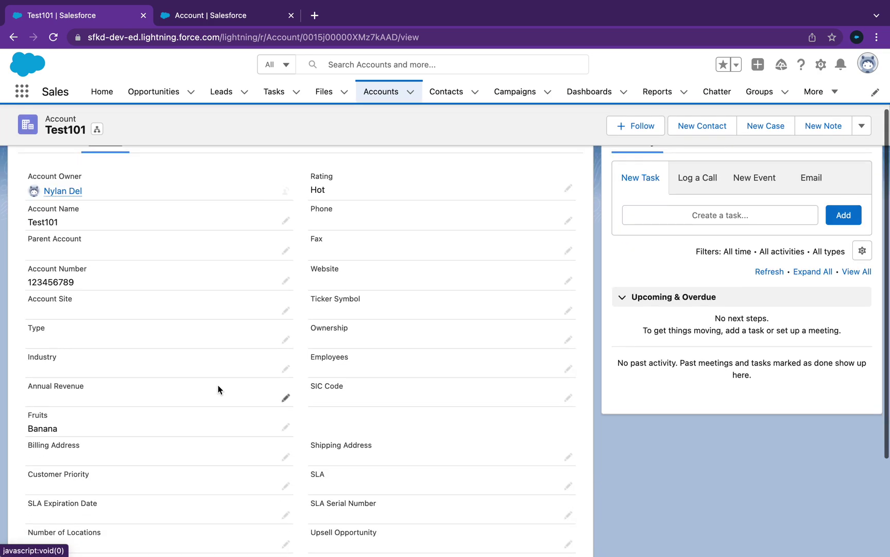
pyautogui.scroll(-2, 218, 389)
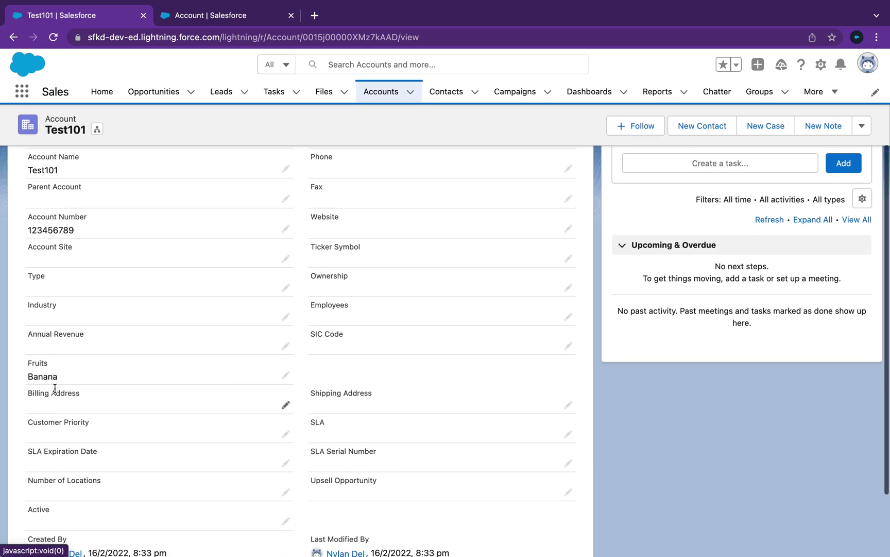